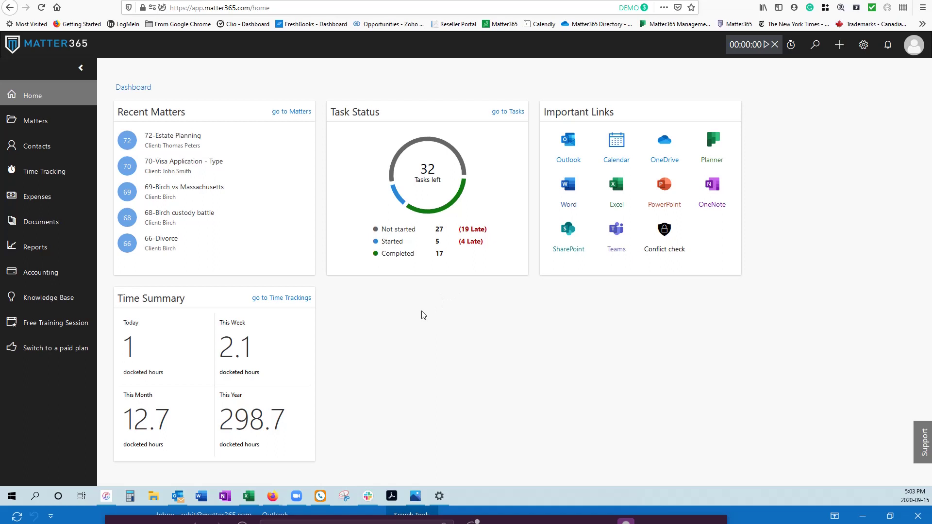
Start the Matter365 header stopwatch running
click(767, 46)
Open the USPTO extension request email, check the running stopwatch, then go to the appeal letter
key(ctrl+Tab)
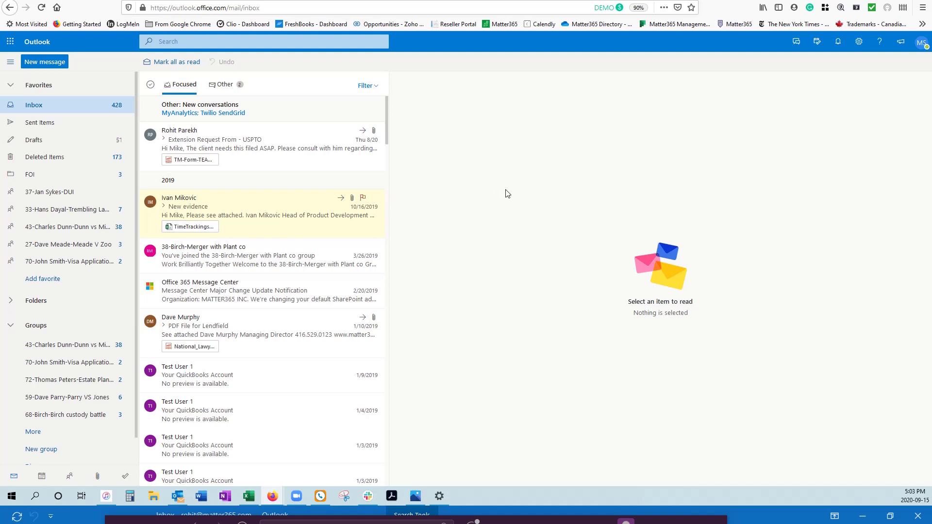
click(253, 157)
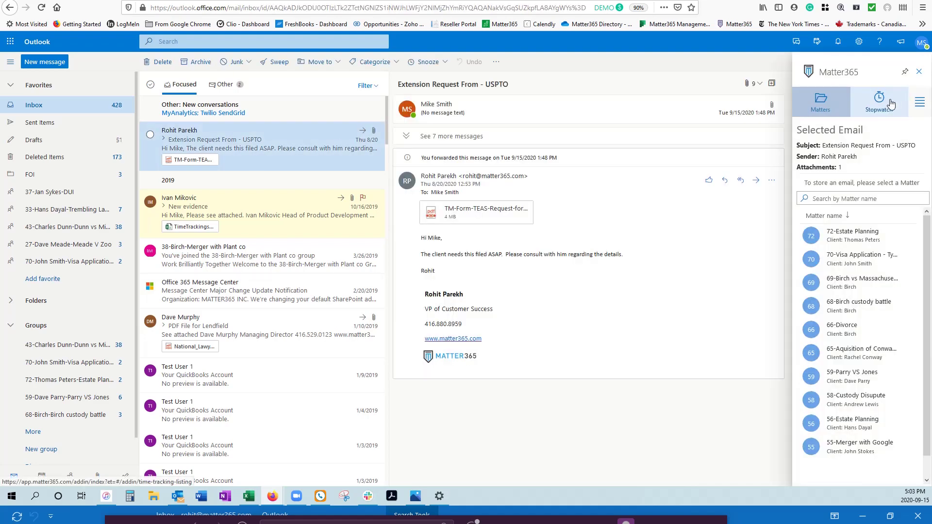
click(890, 103)
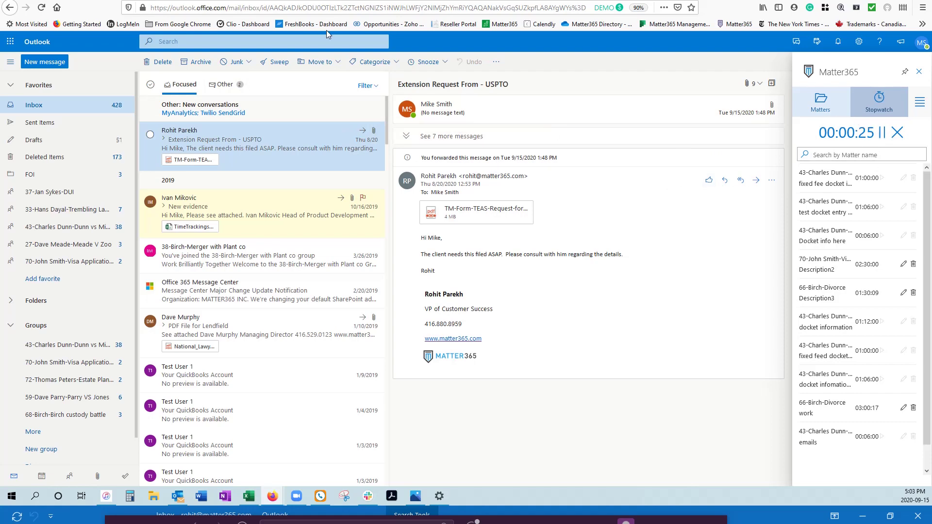
key(ctrl+Tab)
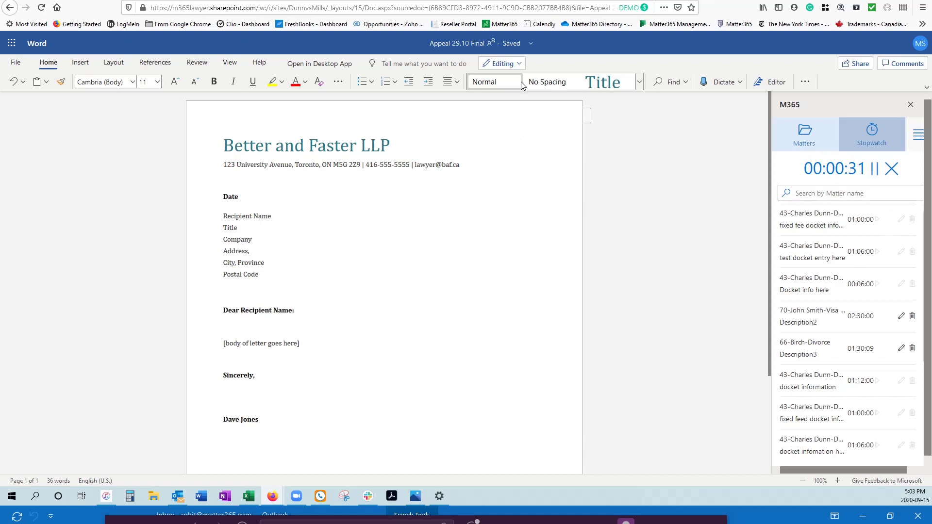
Stop the stopwatch and start its time entry for matter 43 at a $350 rate
click(875, 170)
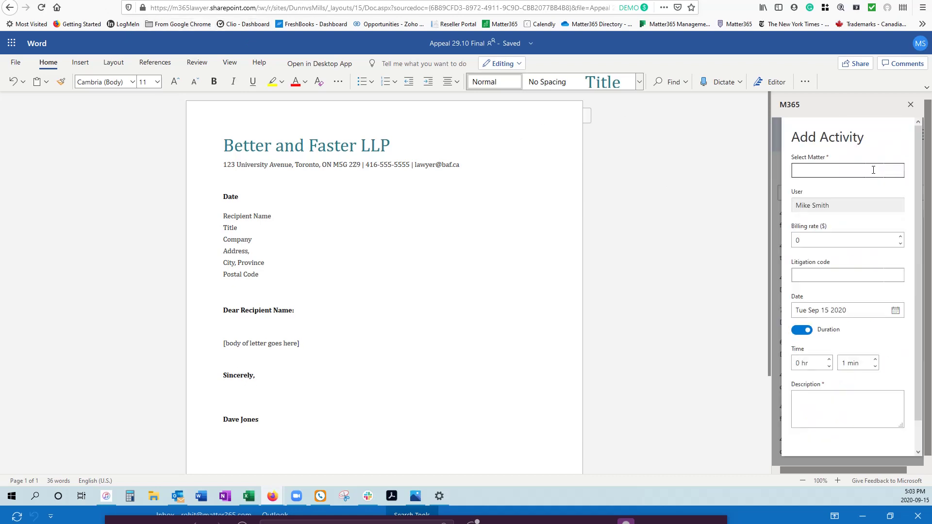
click(863, 170)
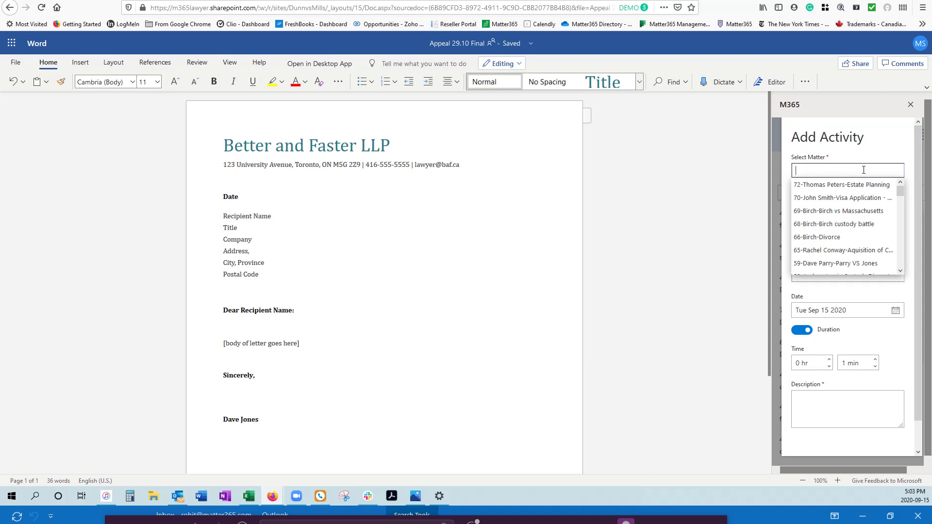
text(dunn)
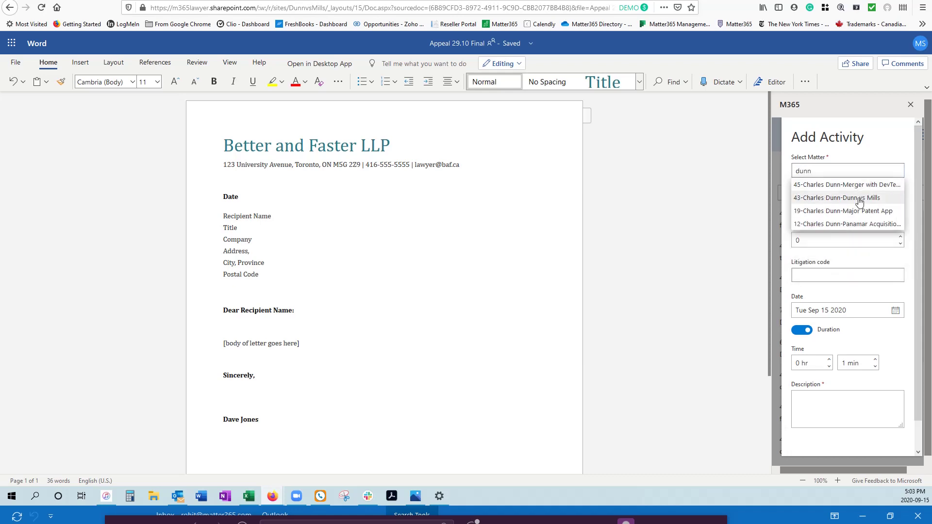
click(855, 198)
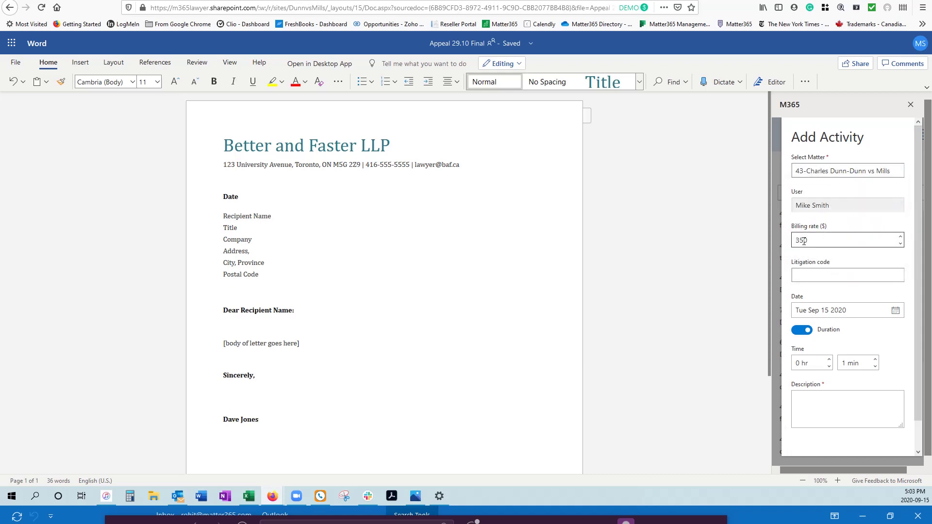
click(900, 238)
click(901, 243)
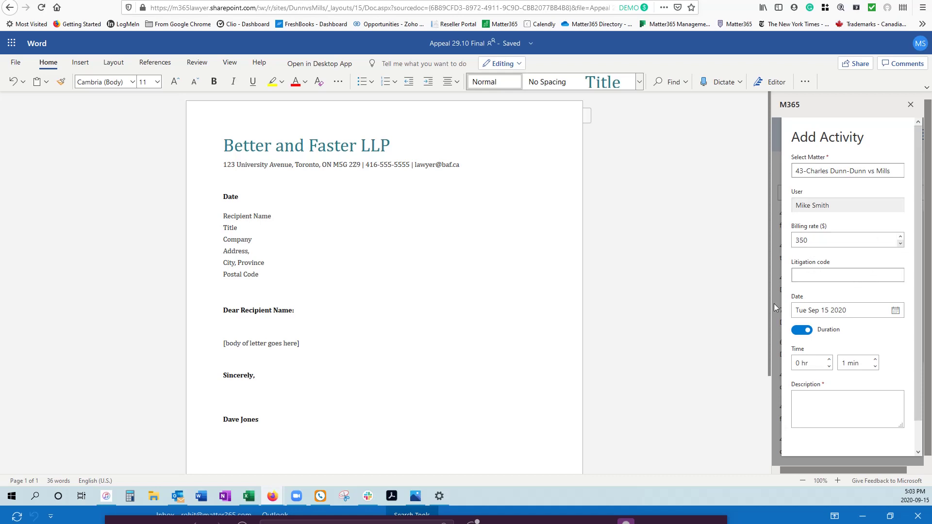
click(837, 274)
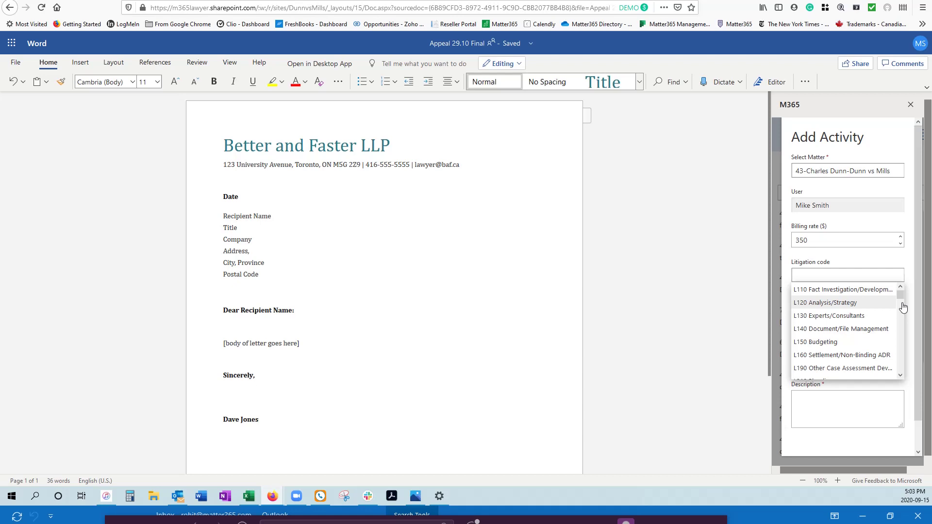
text(cuso)
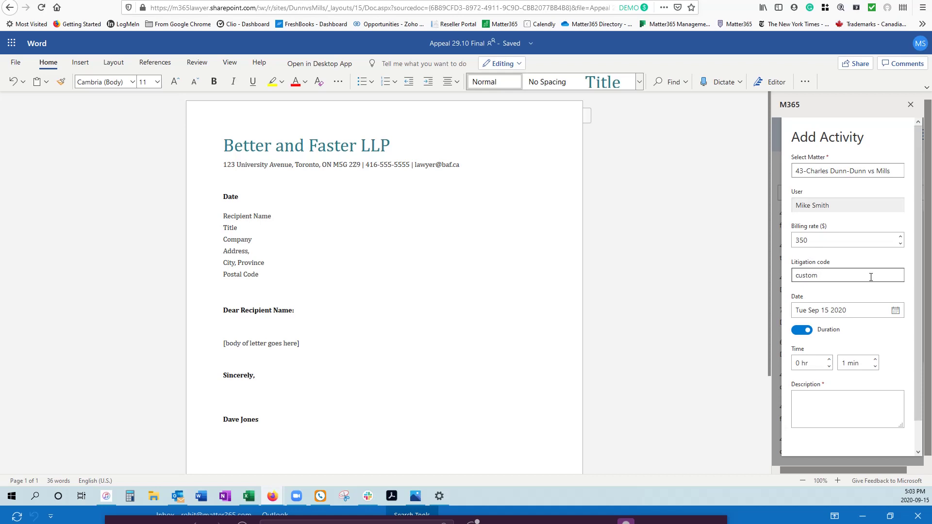
click(871, 277)
click(863, 270)
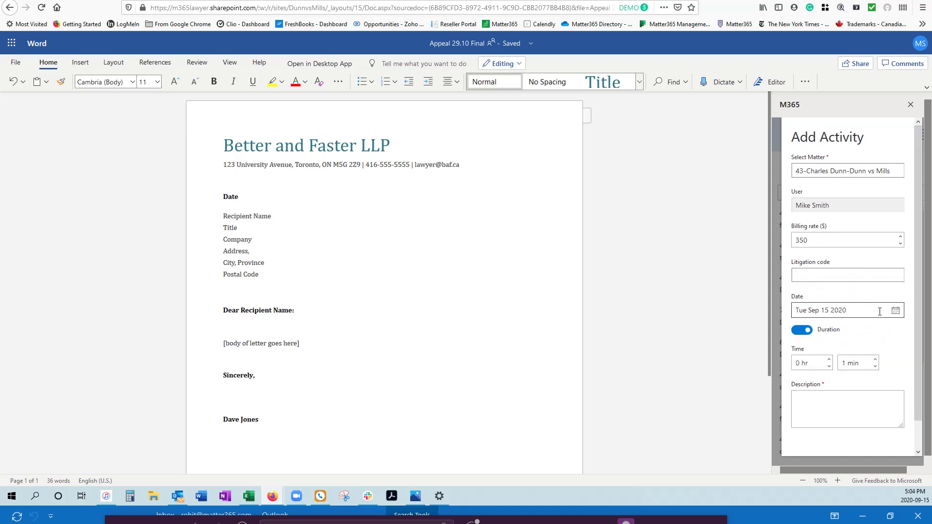
Record the 14:02–17:03 timespan, describe it as 'enter docket information', and save
click(805, 331)
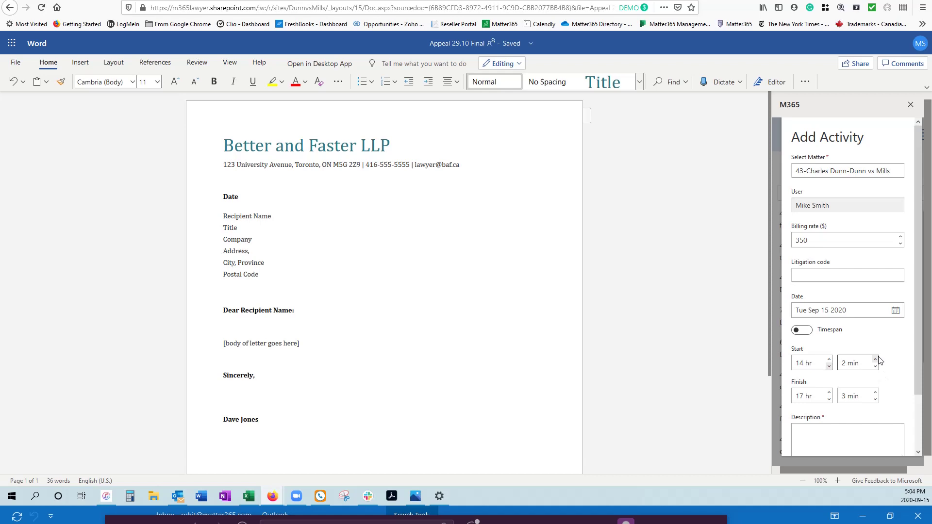
click(816, 401)
click(830, 432)
scroll(858, 396, down, 2)
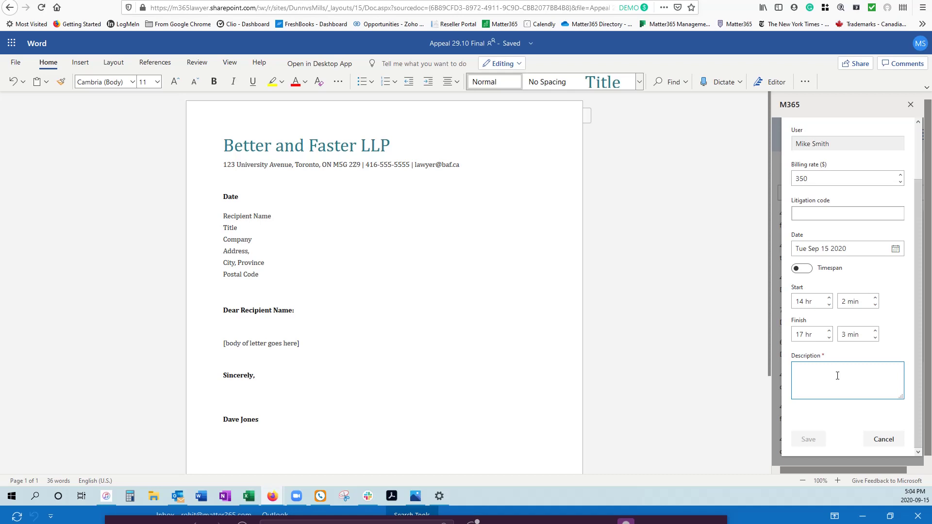
text(enter docket information)
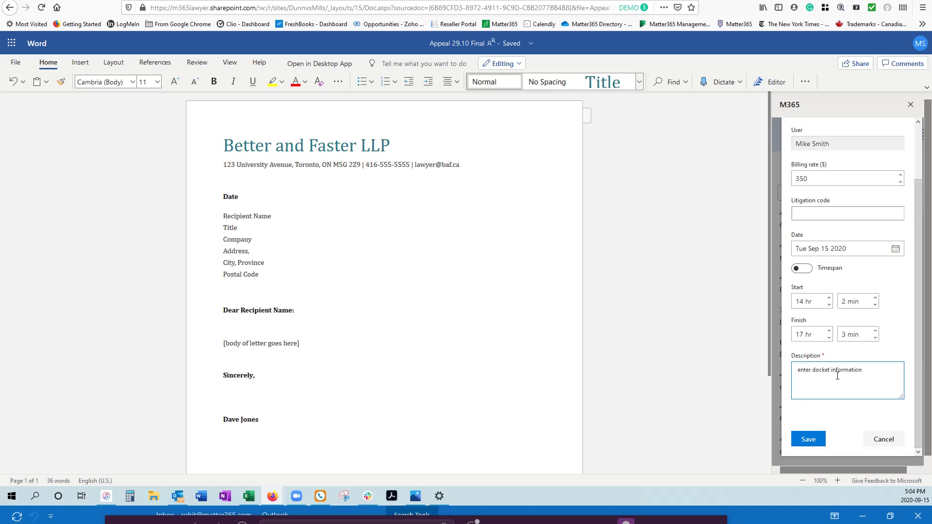
click(817, 439)
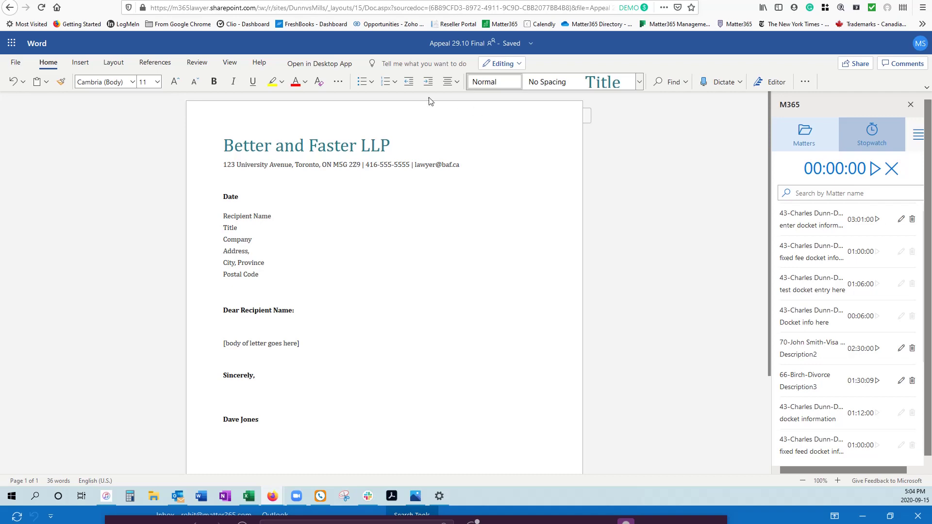
click(57, 7)
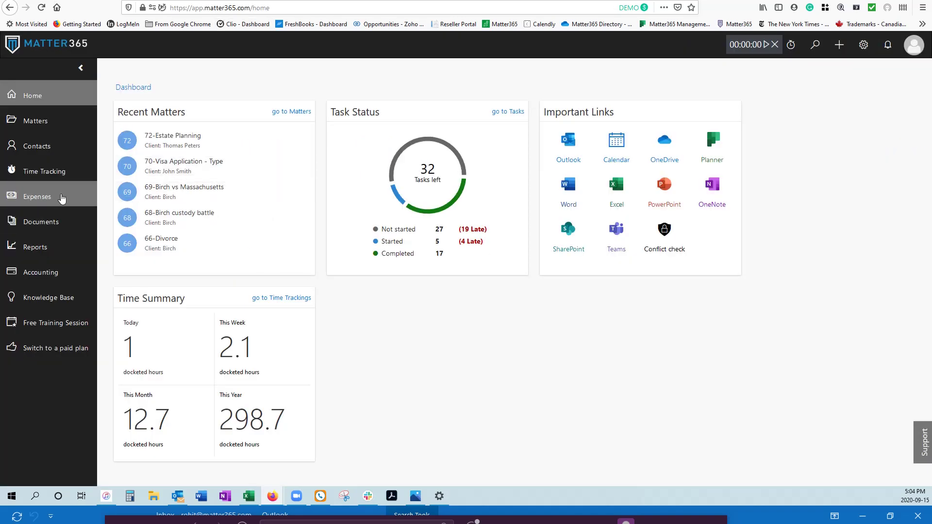
In Time Tracking, briefly run and stop the timers on the newest and Description2 entries
click(35, 173)
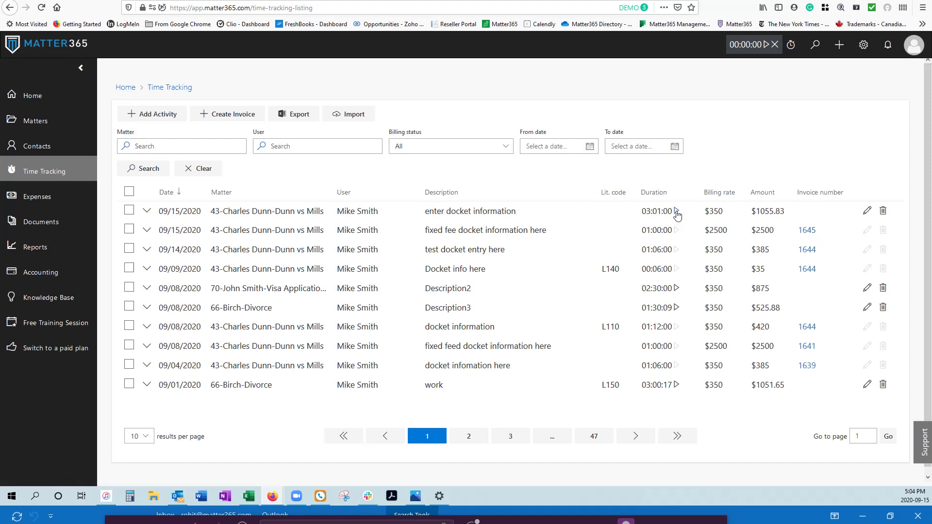
click(676, 212)
click(675, 211)
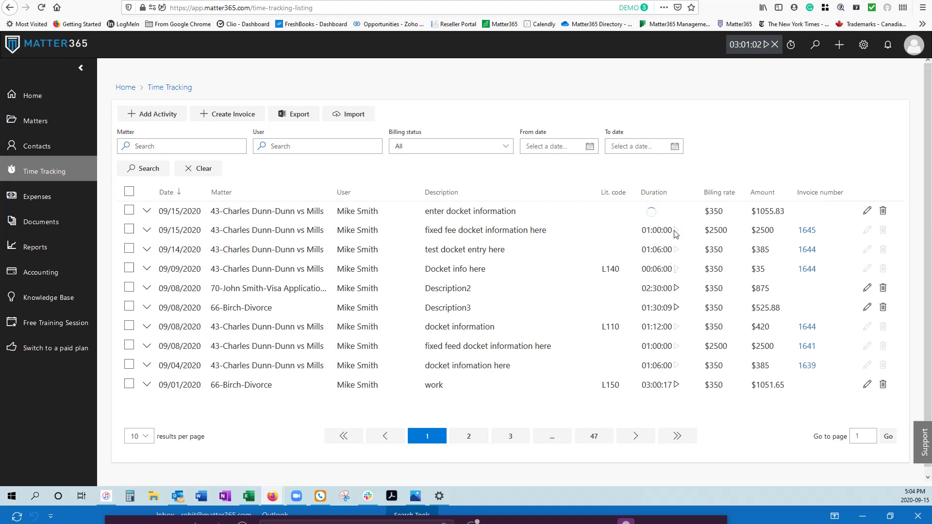
click(676, 288)
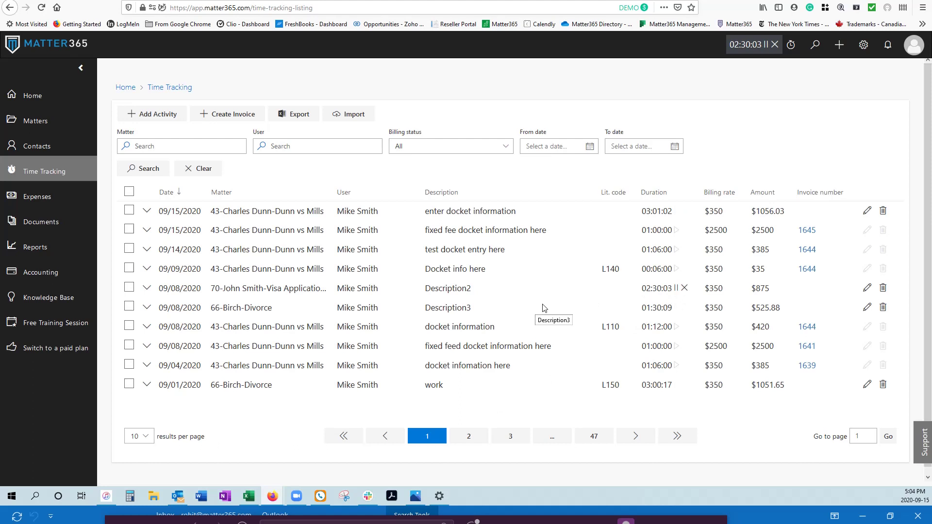
click(675, 289)
click(836, 46)
Add a 1-hour 'fixed fee' entry for matter 45, Merger with DevTech, at a $2500 rate
click(153, 117)
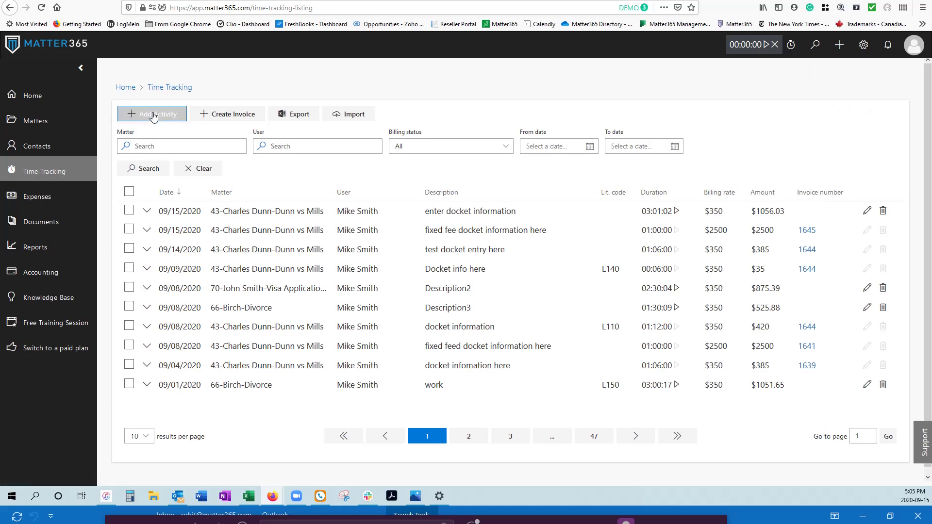
click(407, 124)
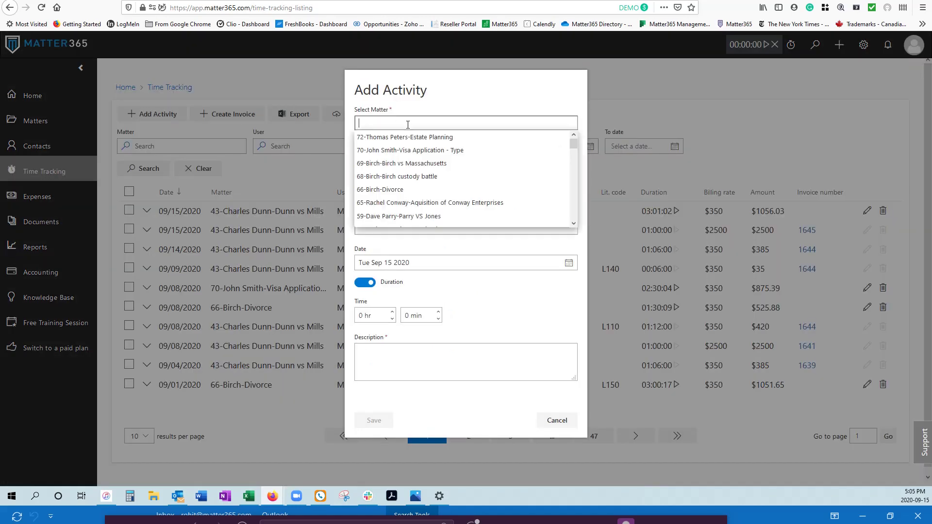
text(dunn)
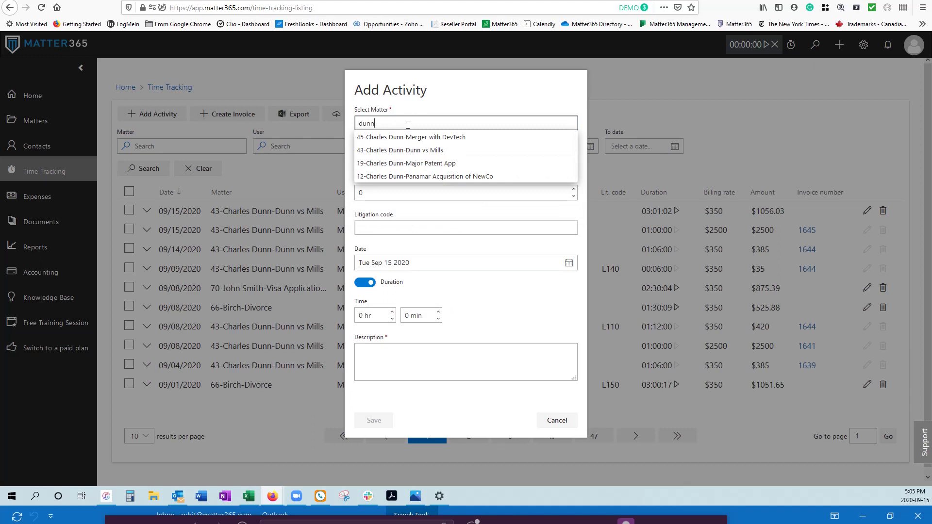
click(416, 137)
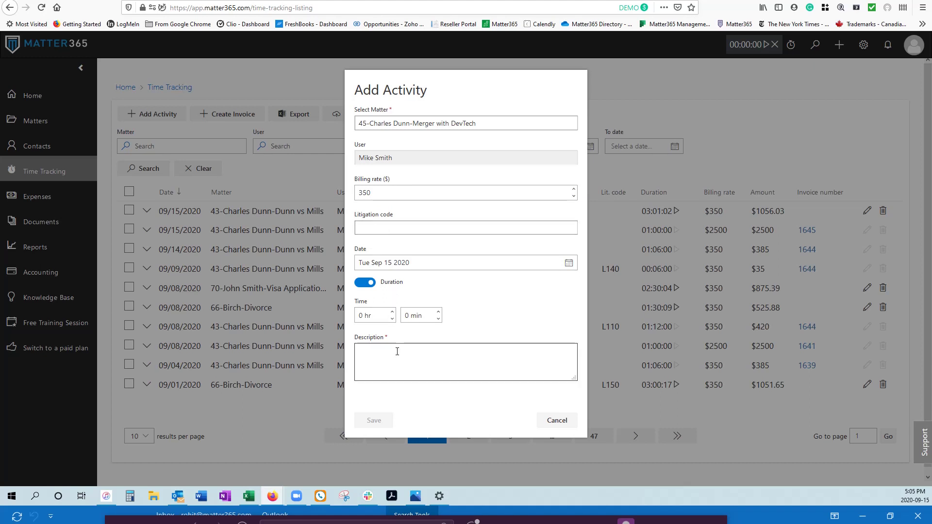
click(392, 312)
double_click(391, 193)
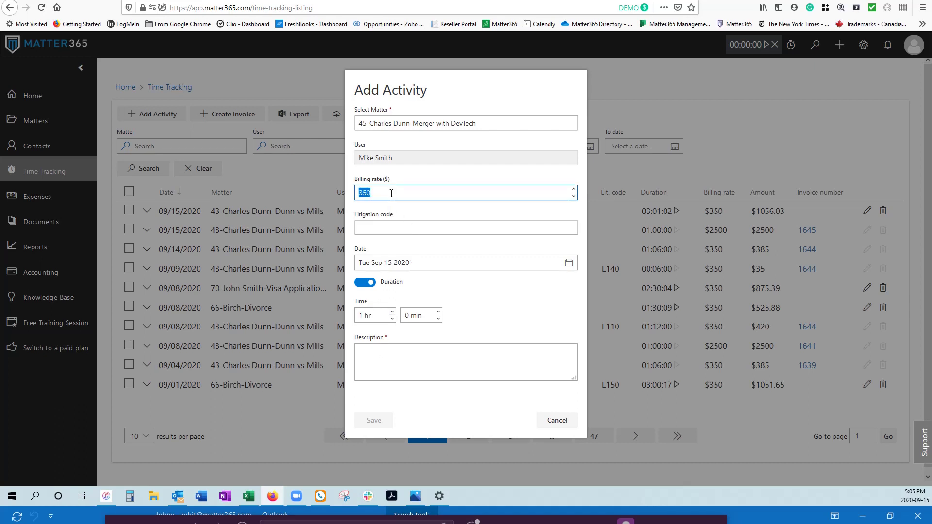
text(2500)
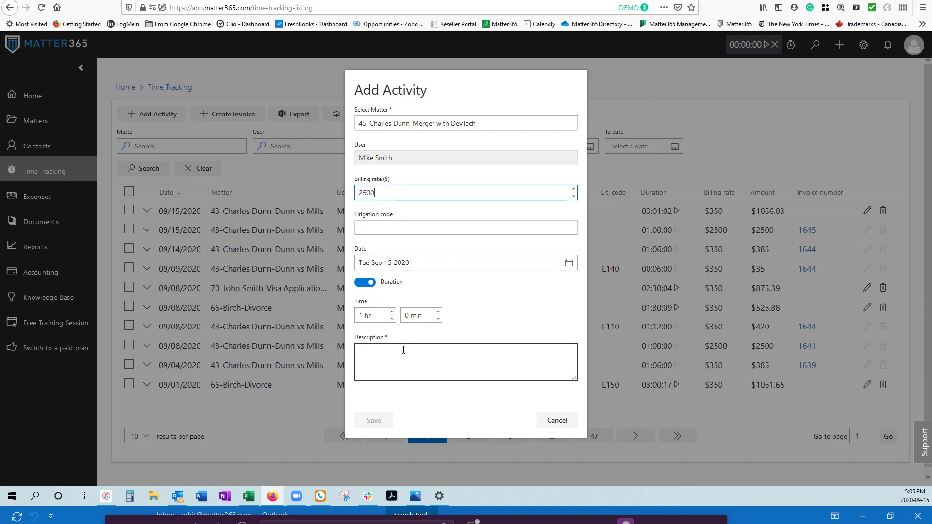
click(404, 349)
text(fixed fee)
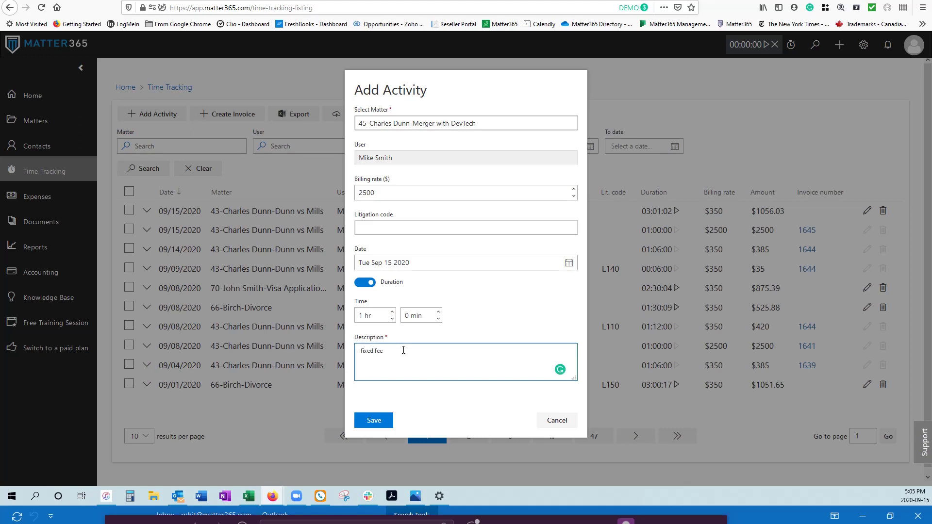
click(374, 420)
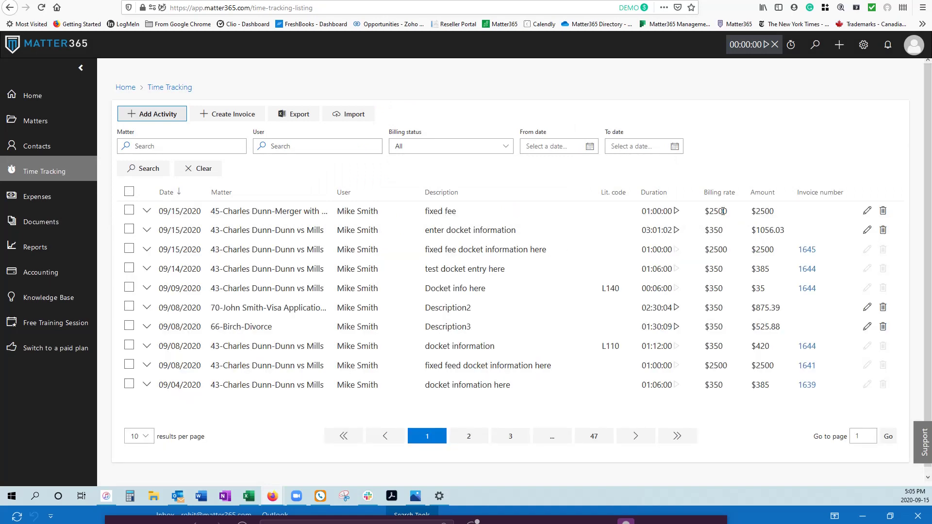
drag(705, 211, 775, 211)
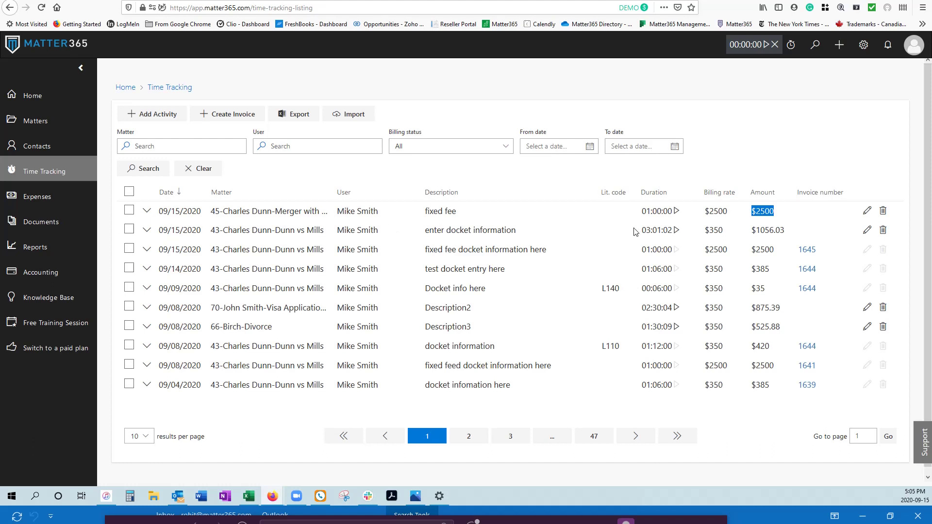
drag(461, 212, 425, 211)
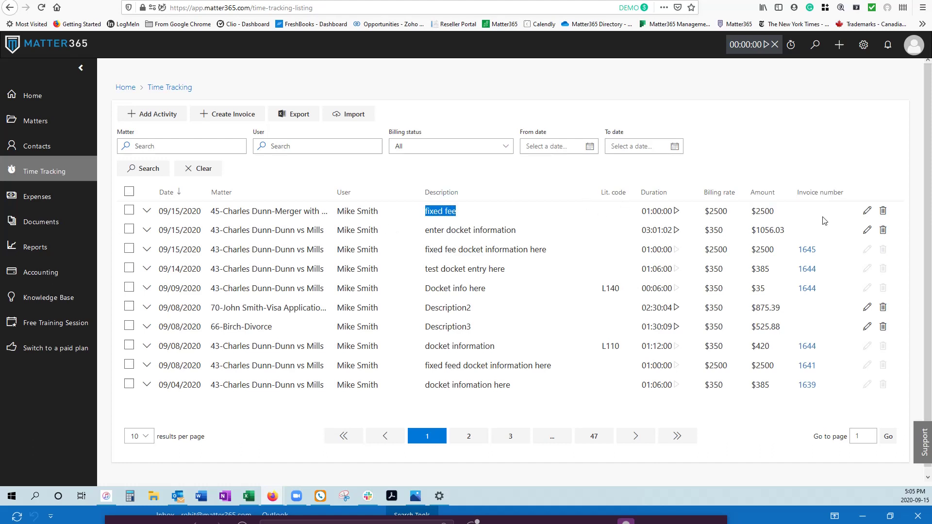
Edit the matter 45 entry so its description reads 'Not fixed fee', and save
click(867, 211)
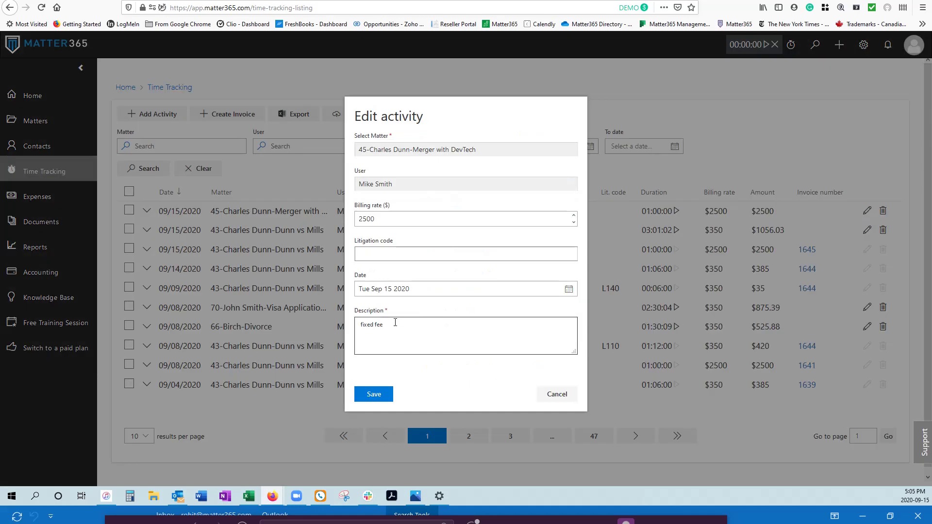
click(418, 331)
key(BackSpace)
key(BackSpace)
key(BackSpace)
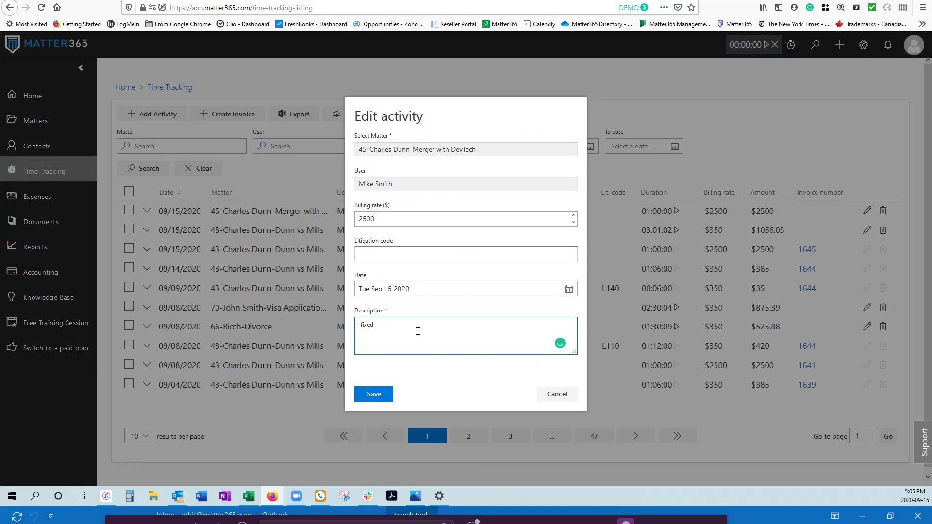
key(BackSpace)
key(BackSpace)
text(N)
click(380, 394)
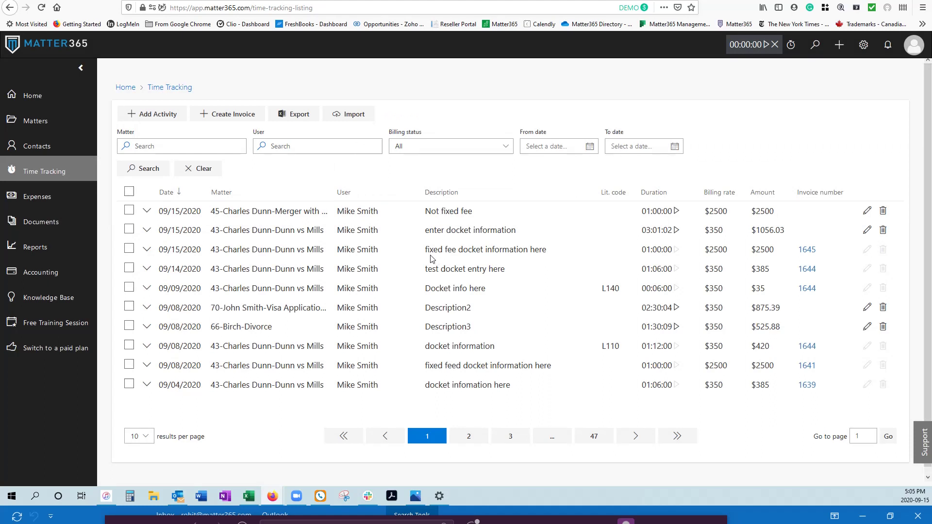
click(146, 231)
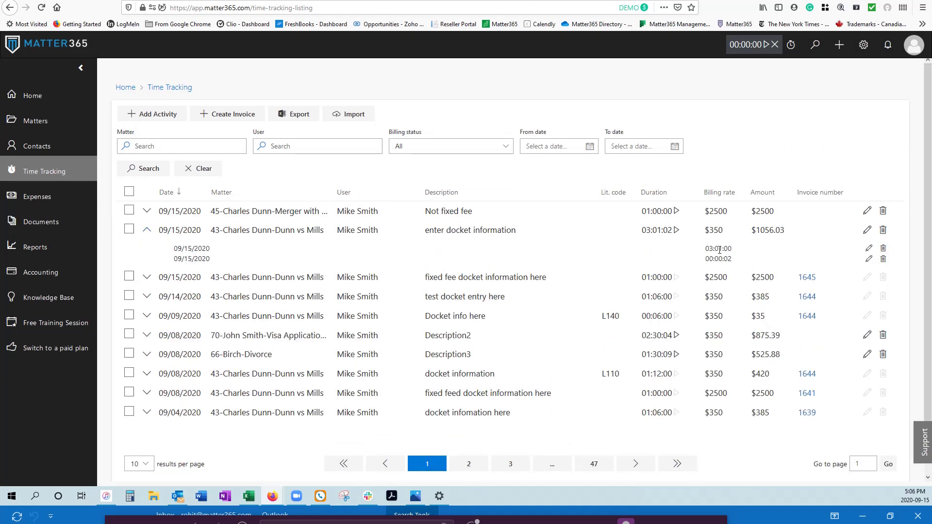
click(868, 247)
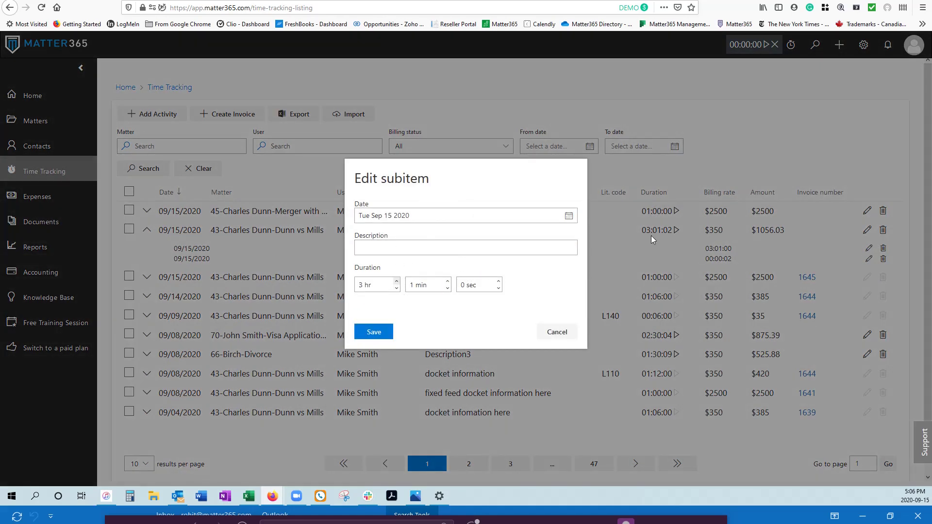
click(376, 331)
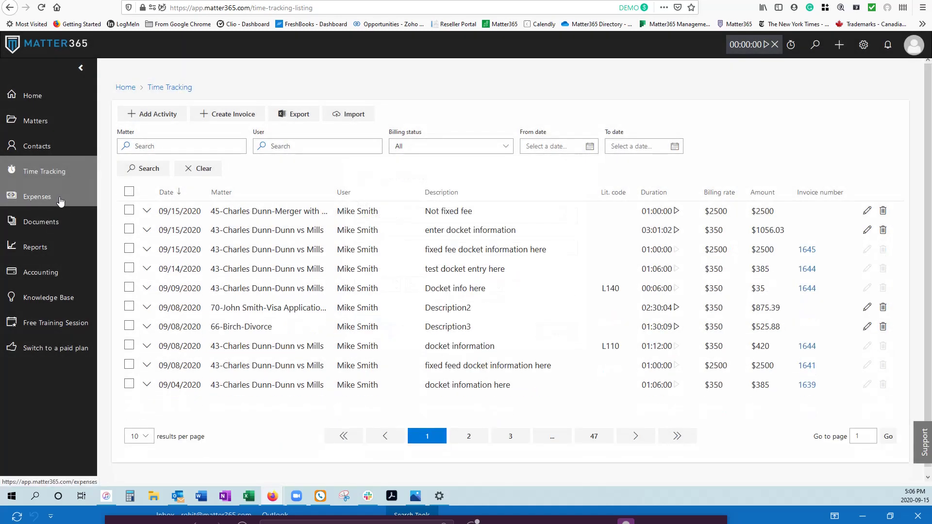
Open the Expenses list and highlight the photocopying and copies expense descriptions
click(31, 199)
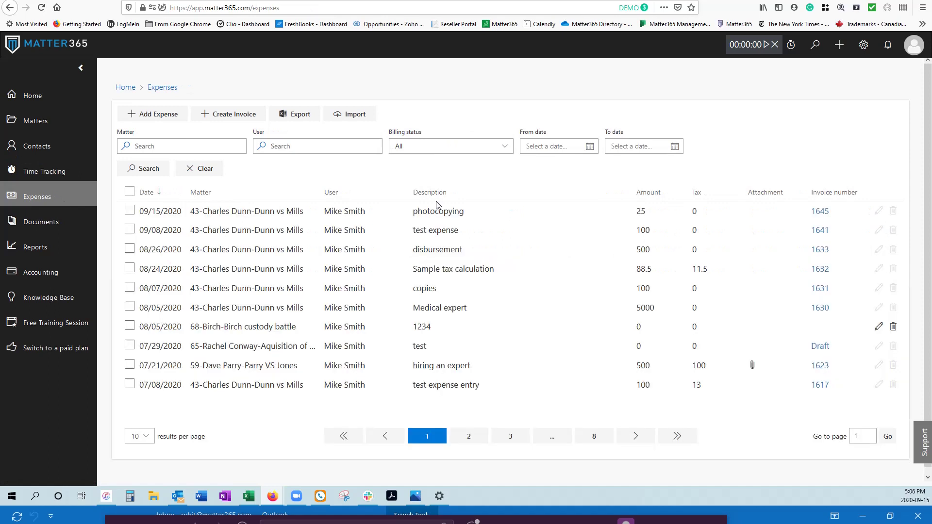
drag(474, 213, 413, 213)
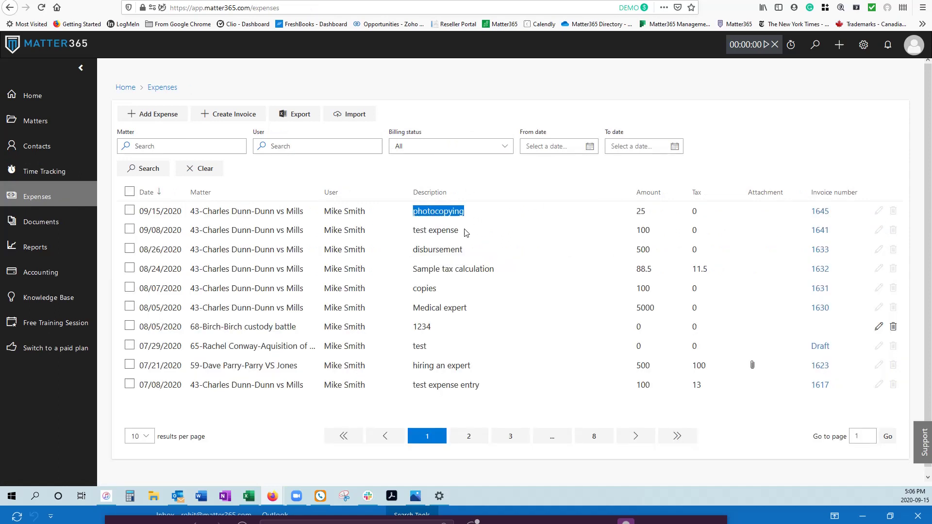
drag(441, 294, 417, 289)
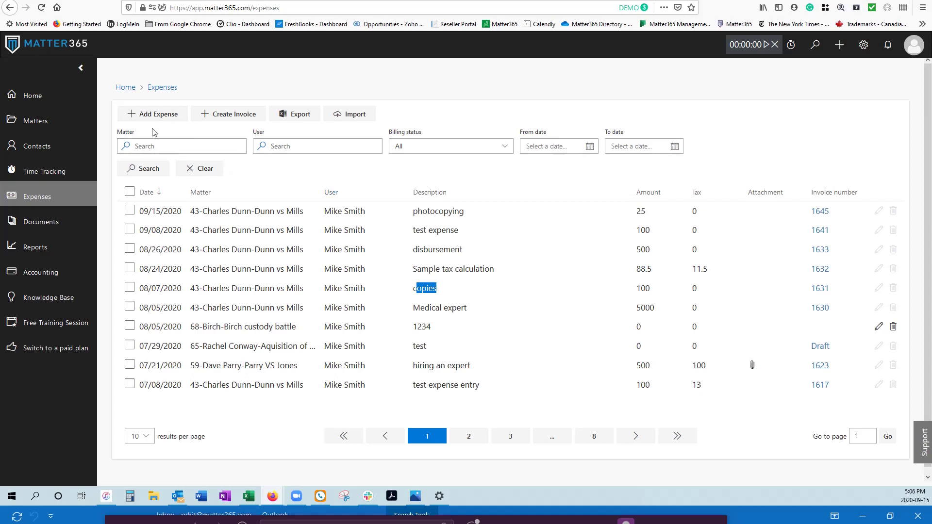
click(842, 46)
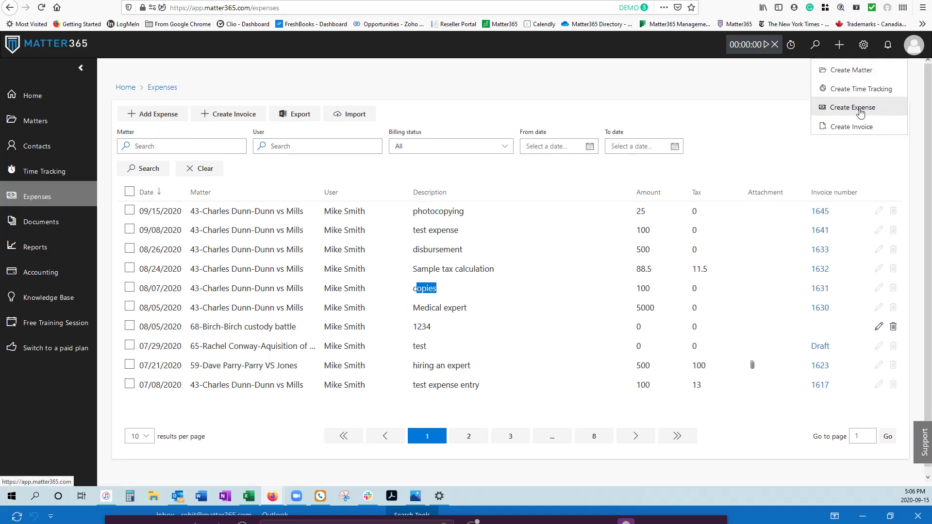
Add a 09/14/2020 matter 45 expense 'Courier charges for court filing', amount 150, tax 10
click(150, 115)
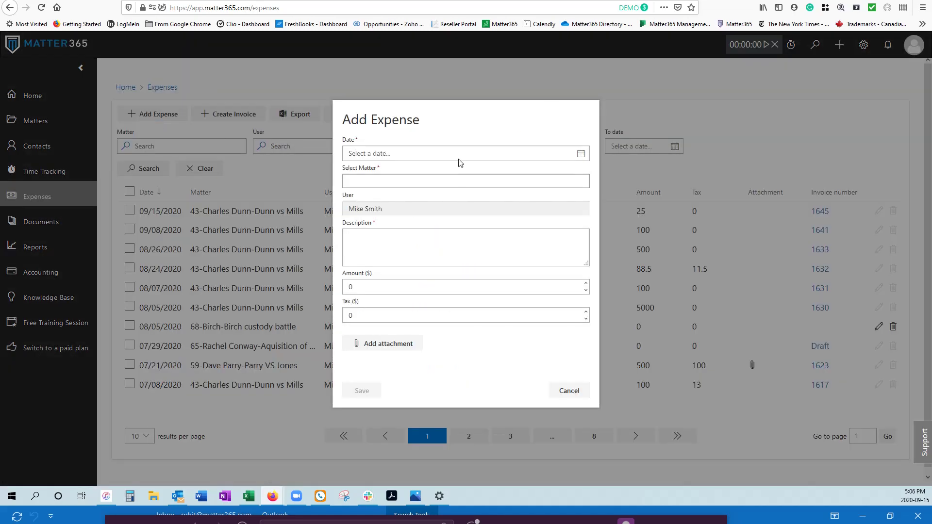
click(443, 152)
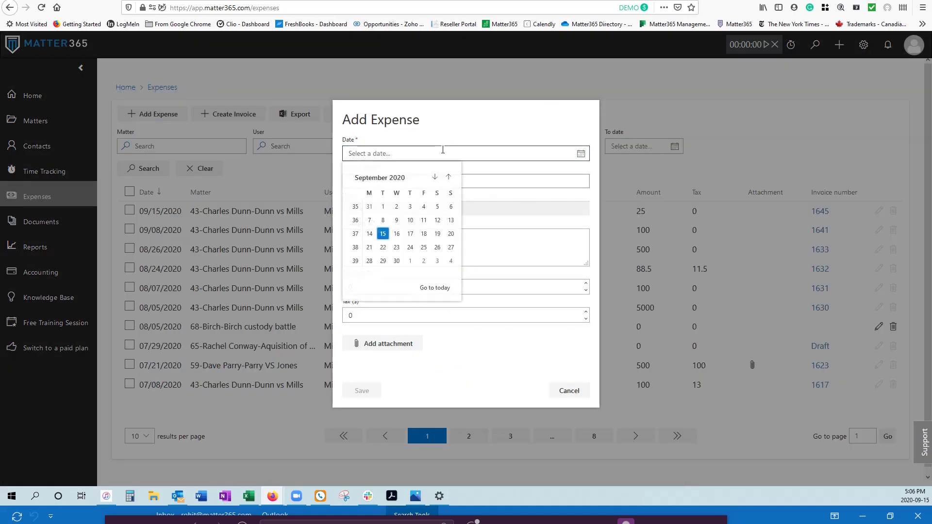
click(369, 233)
click(409, 183)
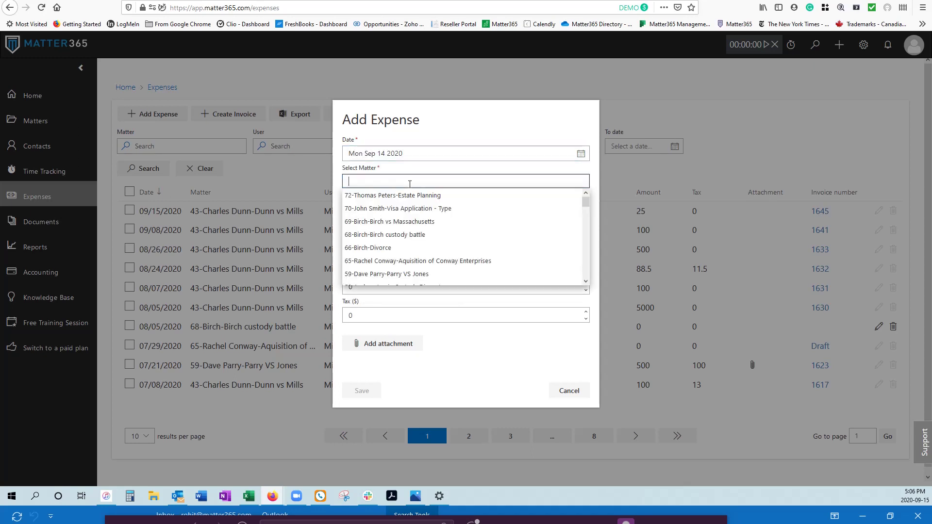
text(dun)
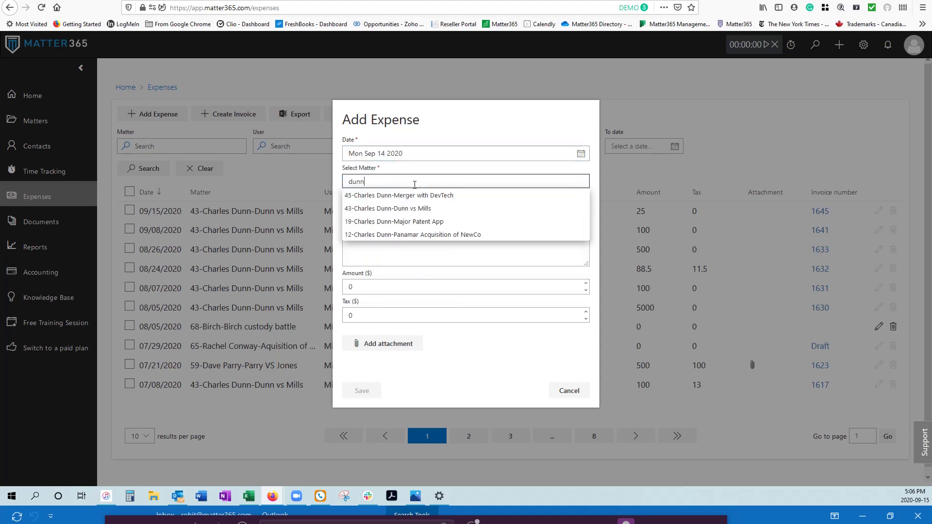
text(n)
click(385, 195)
click(366, 236)
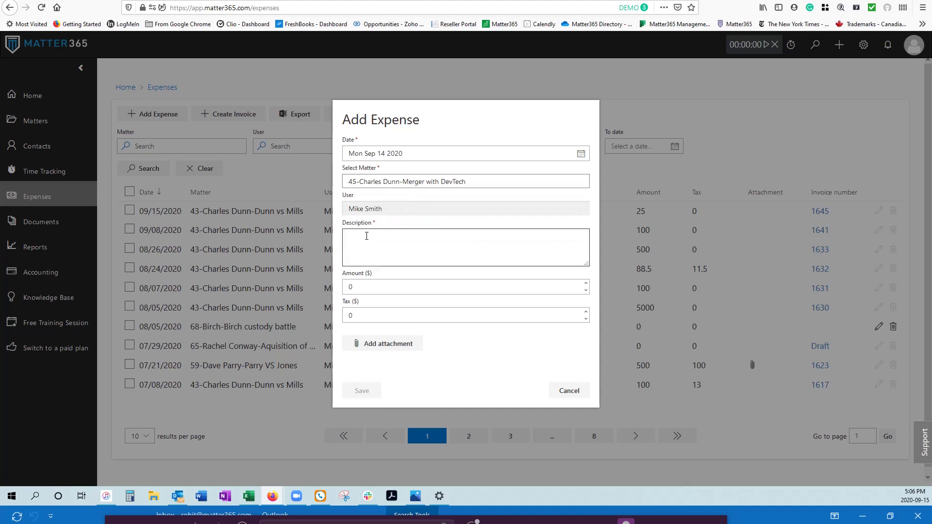
click(367, 236)
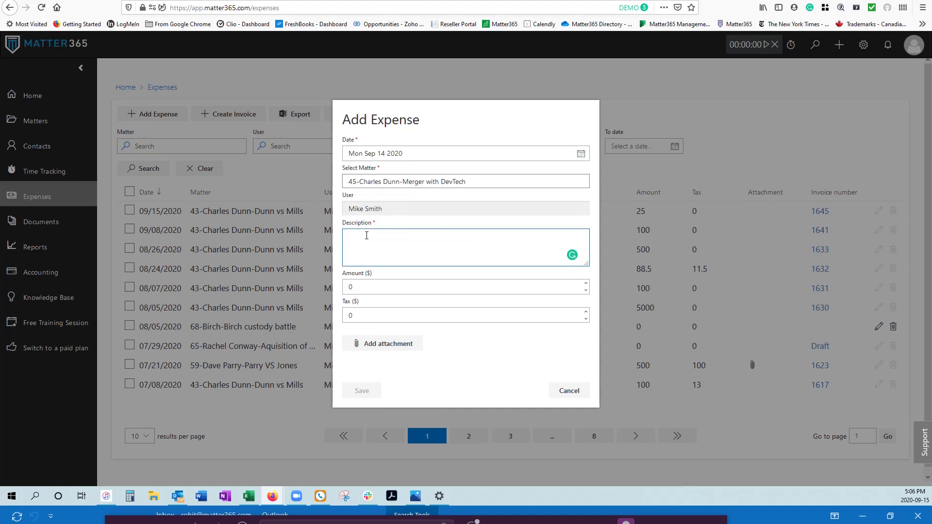
text(Courier charges for court filing)
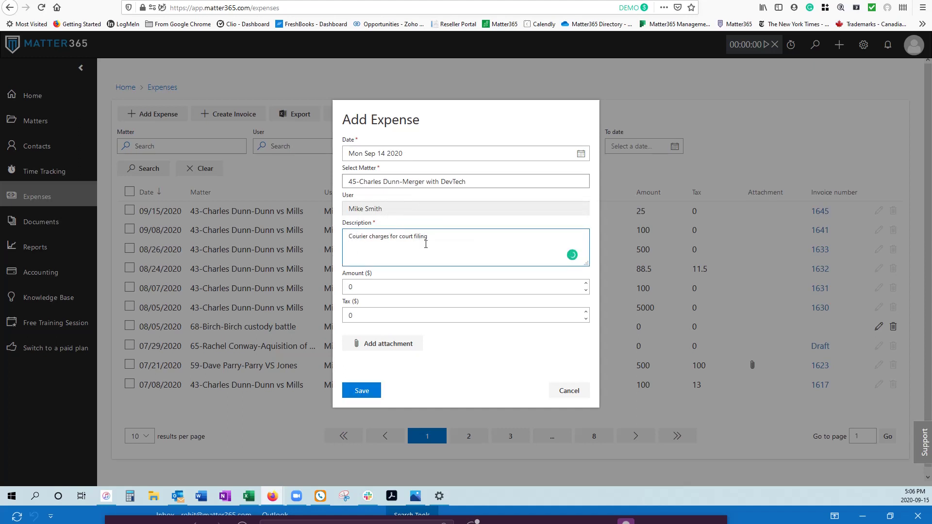
click(400, 289)
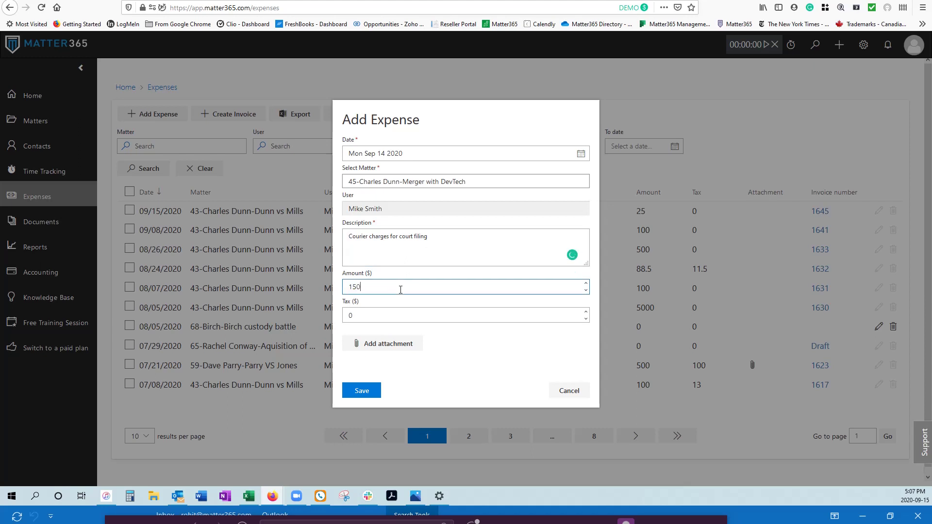
click(412, 315)
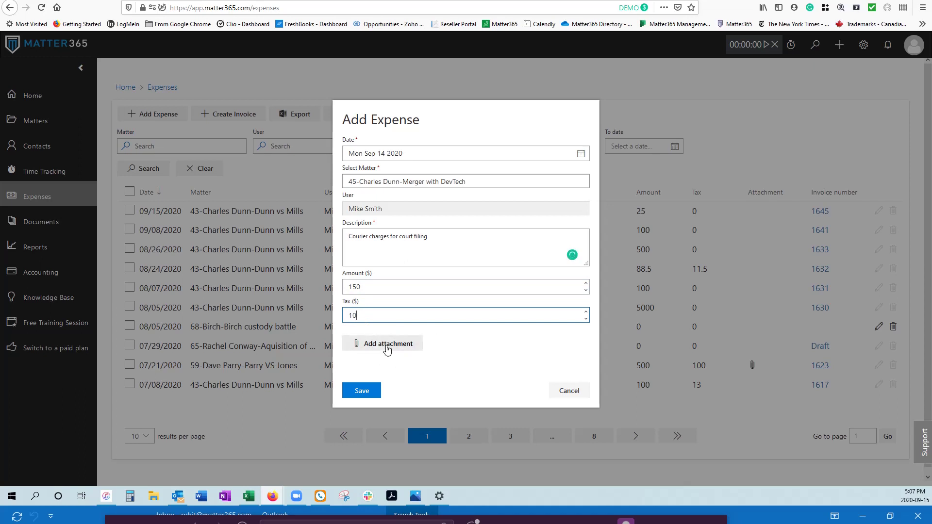
click(359, 391)
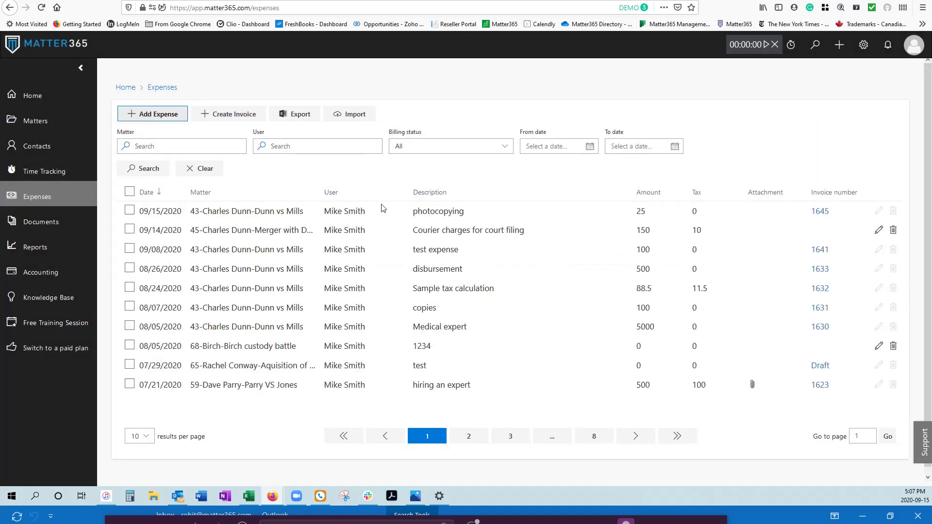
drag(188, 216, 401, 234)
click(542, 234)
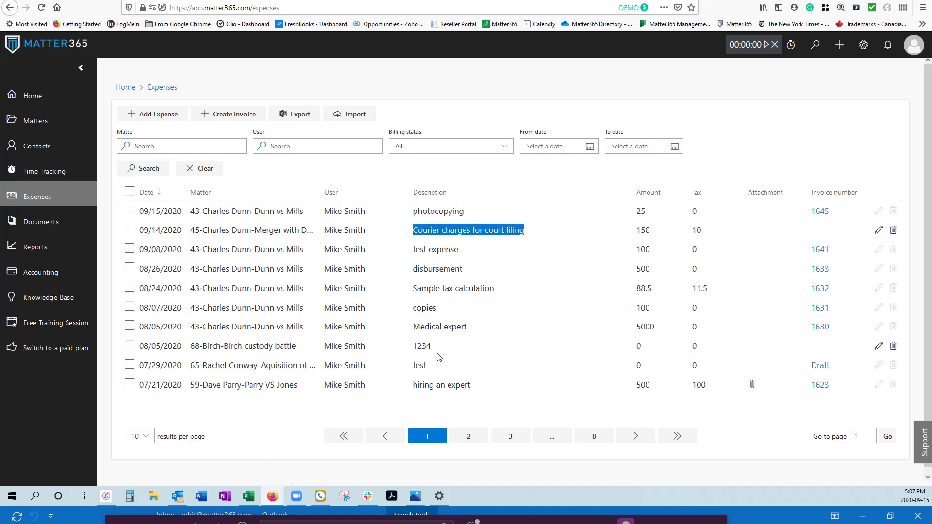